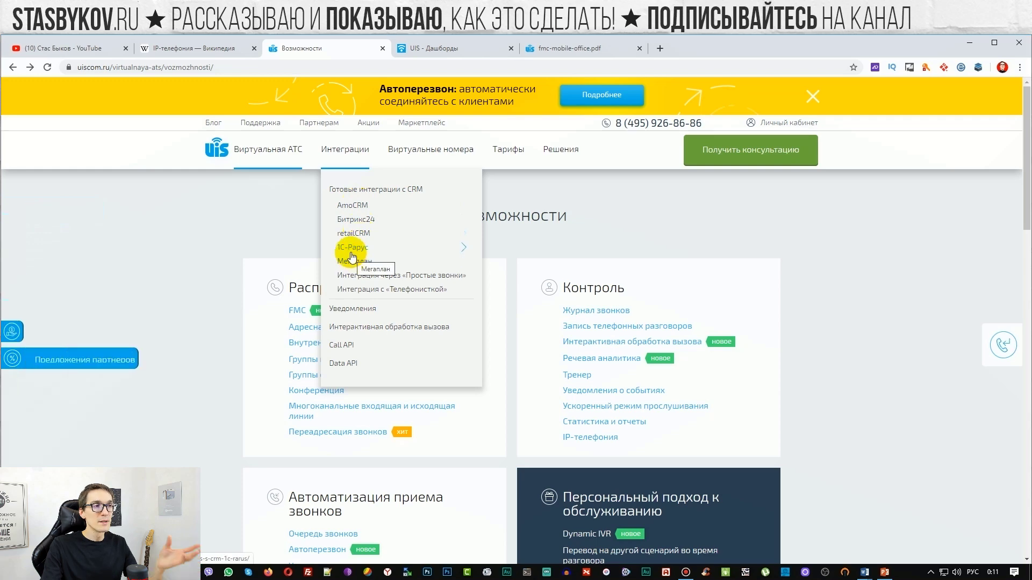
# - Open the UIS website's page about the ready-made Битрикс24 integration
pyautogui.click(349, 220)
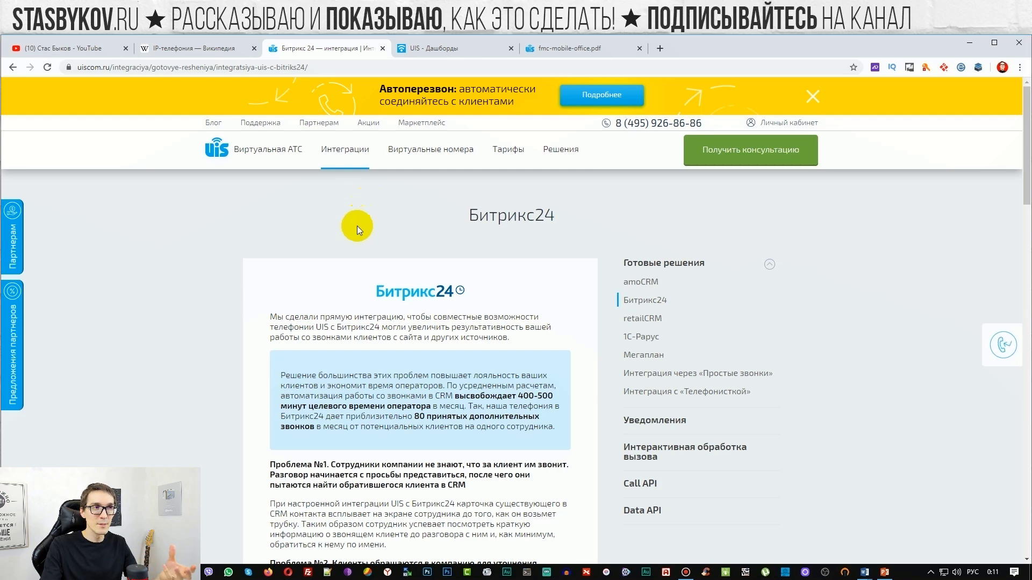
# - Switch to the UIS account dashboard and open the virtual PBX's list of virtual numbers and rules to examine the connected numbers
pyautogui.click(440, 50)
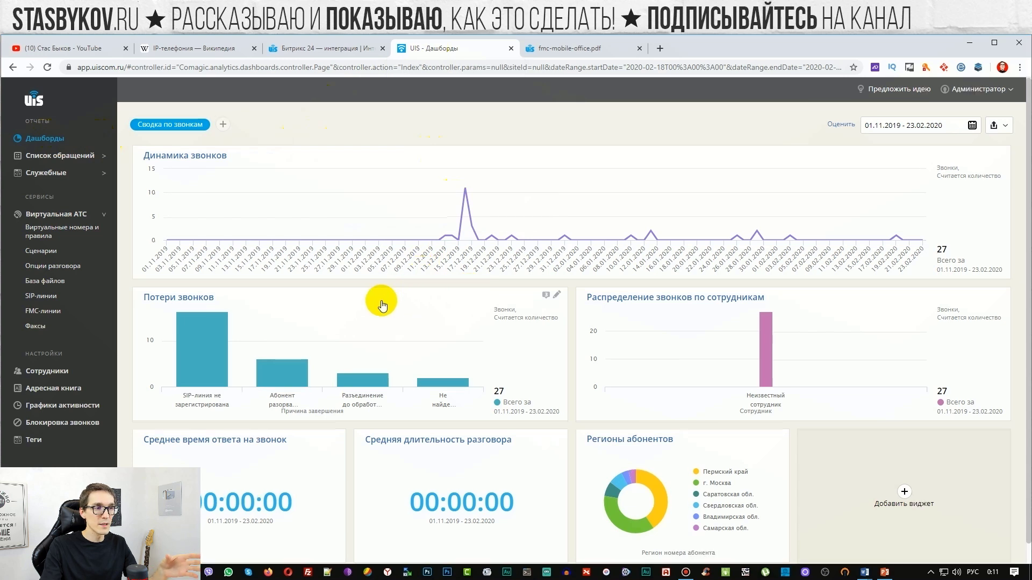
pyautogui.scroll(-1, 380, 295)
pyautogui.click(74, 217)
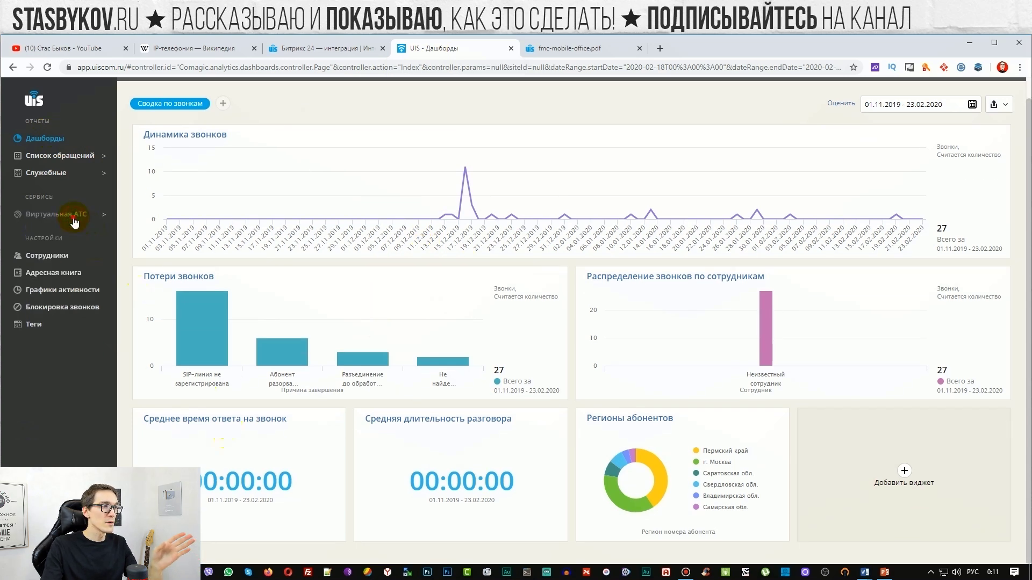
pyautogui.click(70, 215)
pyautogui.click(62, 232)
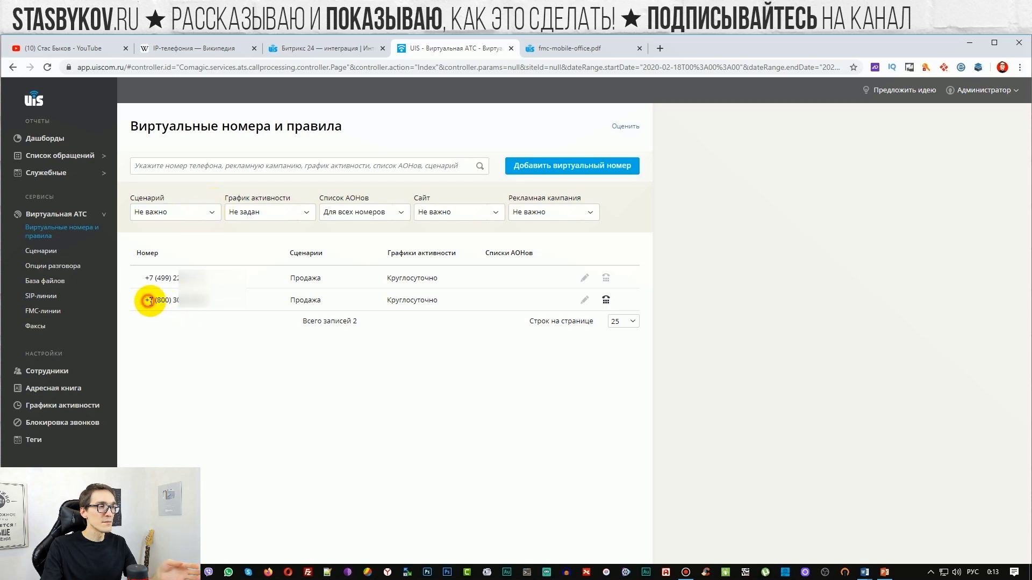
pyautogui.moveTo(149, 300); pyautogui.dragTo(170, 301)
pyautogui.click(146, 277)
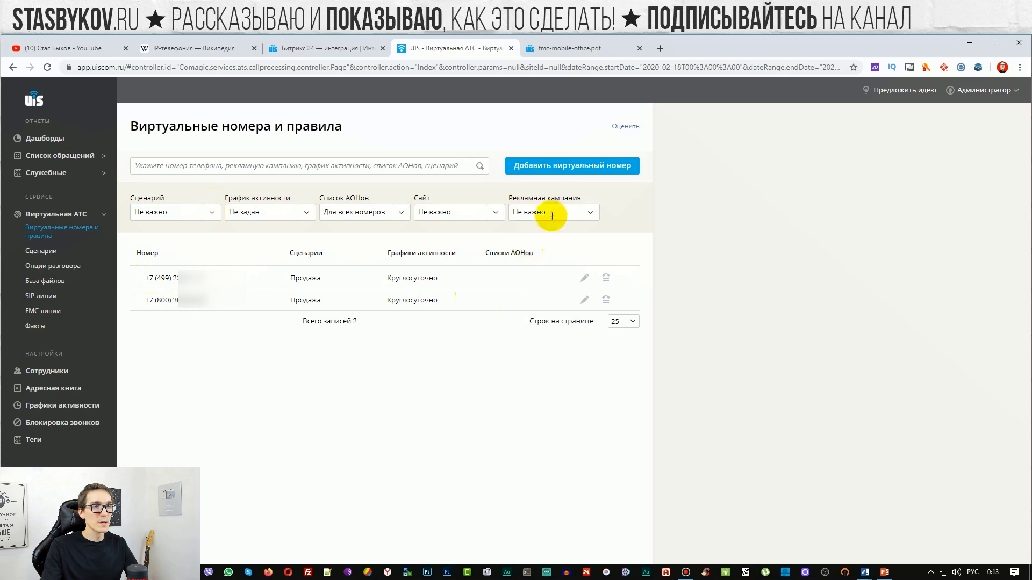
# - Browse purchasable 7495 - Москва numbers in the Бронзовый category, and leave the number purchase without reserving any
pyautogui.click(588, 167)
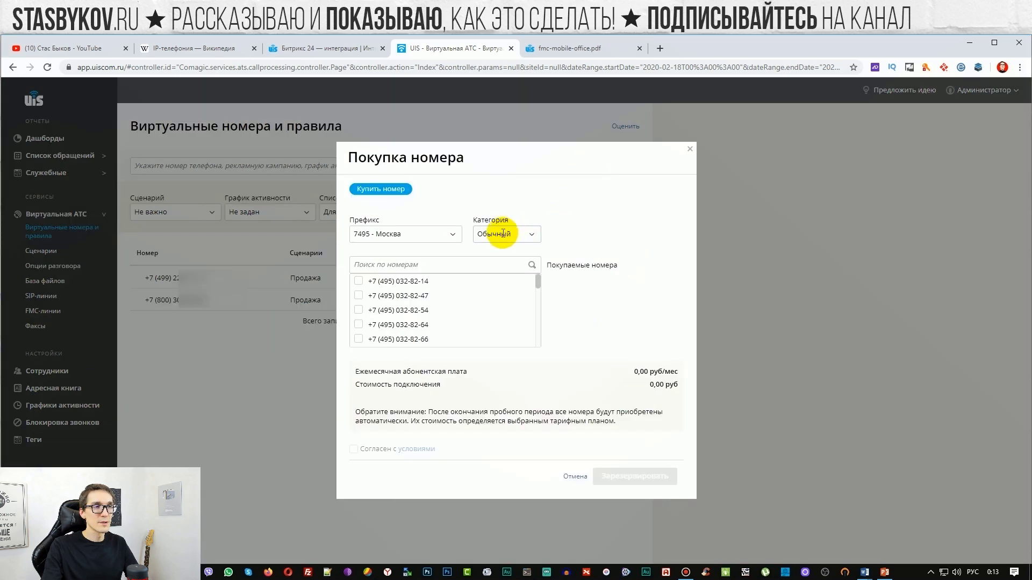
pyautogui.click(530, 239)
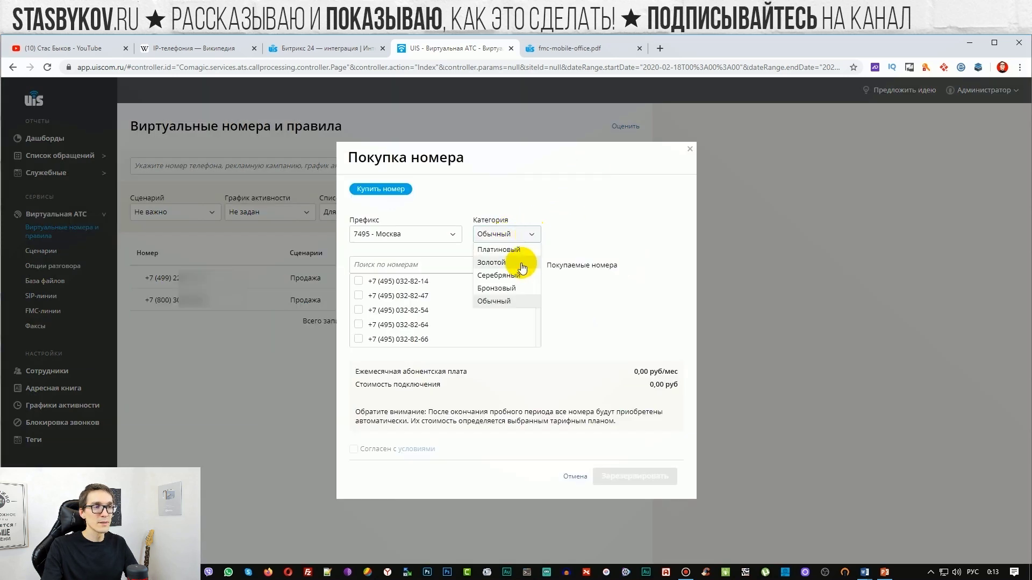
pyautogui.click(509, 288)
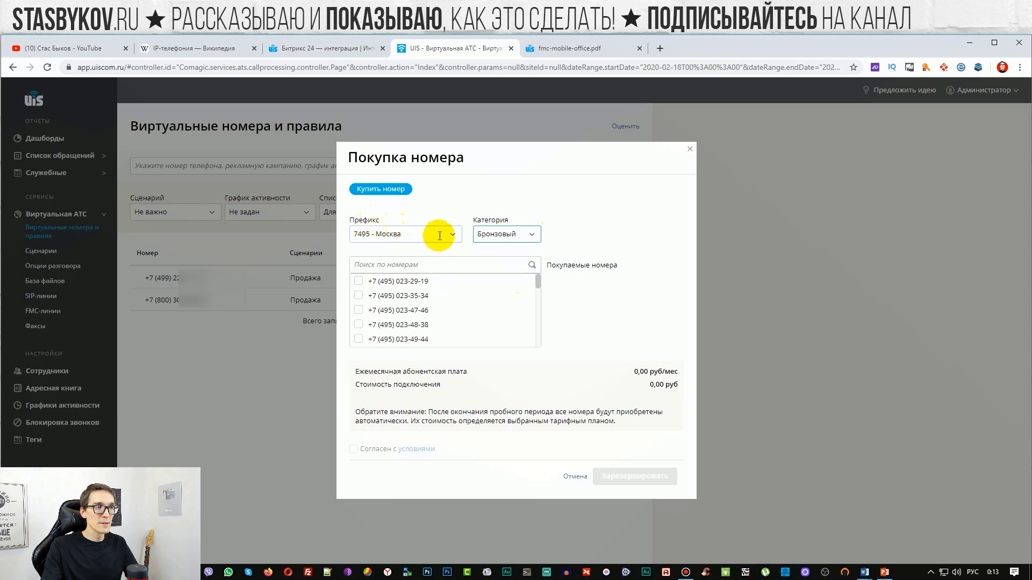
pyautogui.scroll(-8, 361, 292)
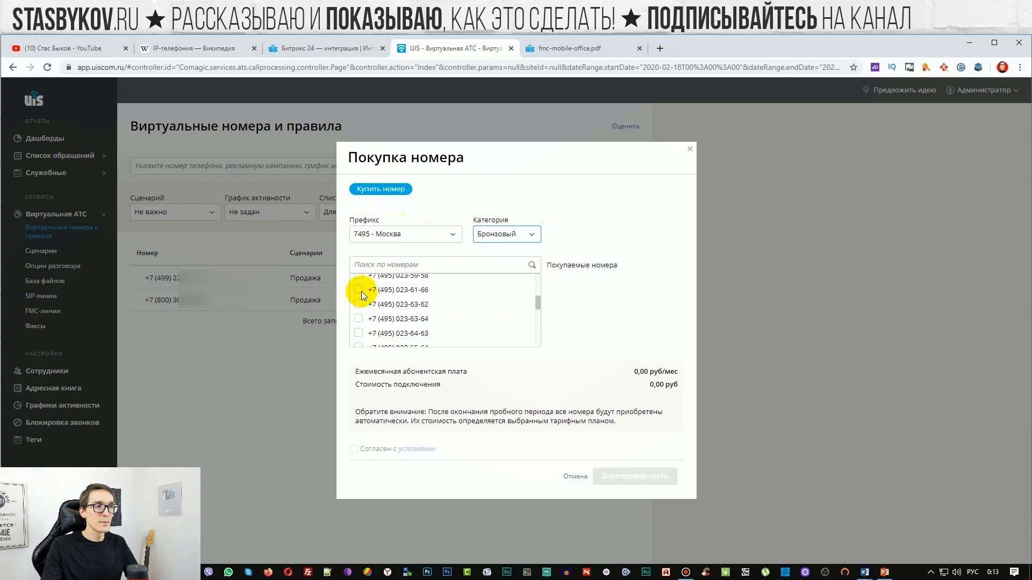
pyautogui.scroll(-2, 361, 293)
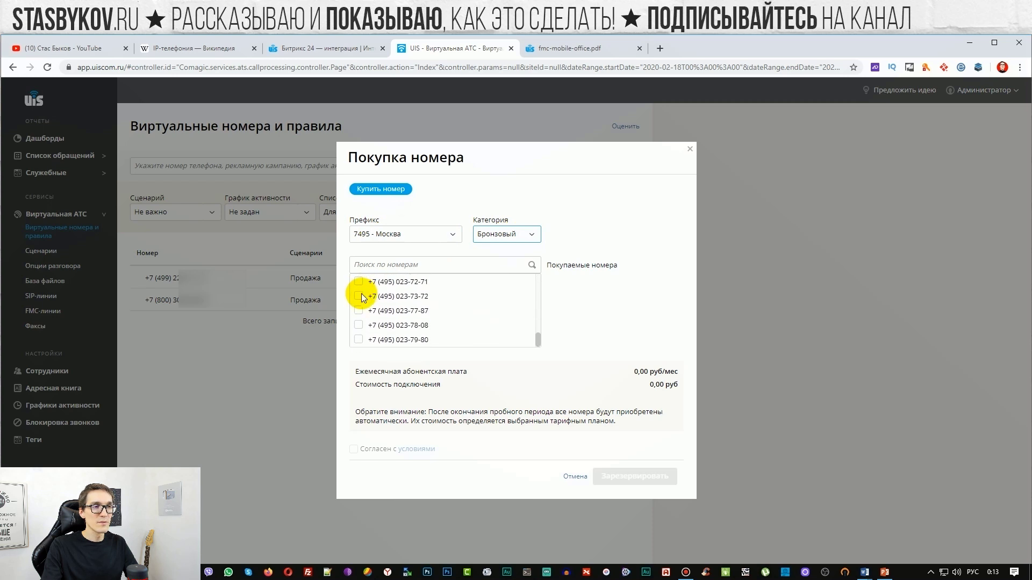
pyautogui.click(689, 149)
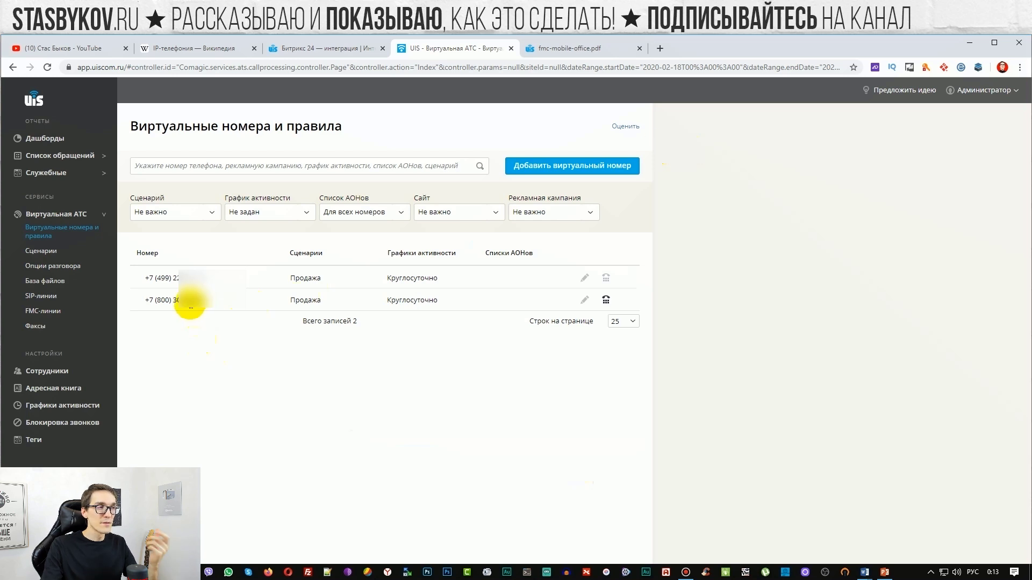
pyautogui.moveTo(208, 300); pyautogui.dragTo(146, 297)
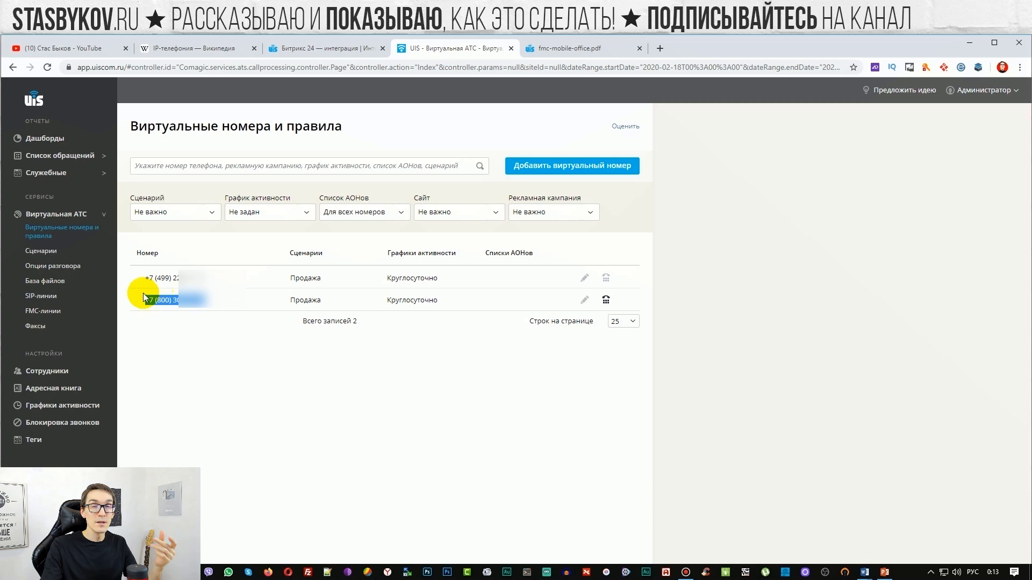
# - Examine the call handling chain and forwarding settings of the Продажа scenario, and return to the scenario list
pyautogui.click(53, 253)
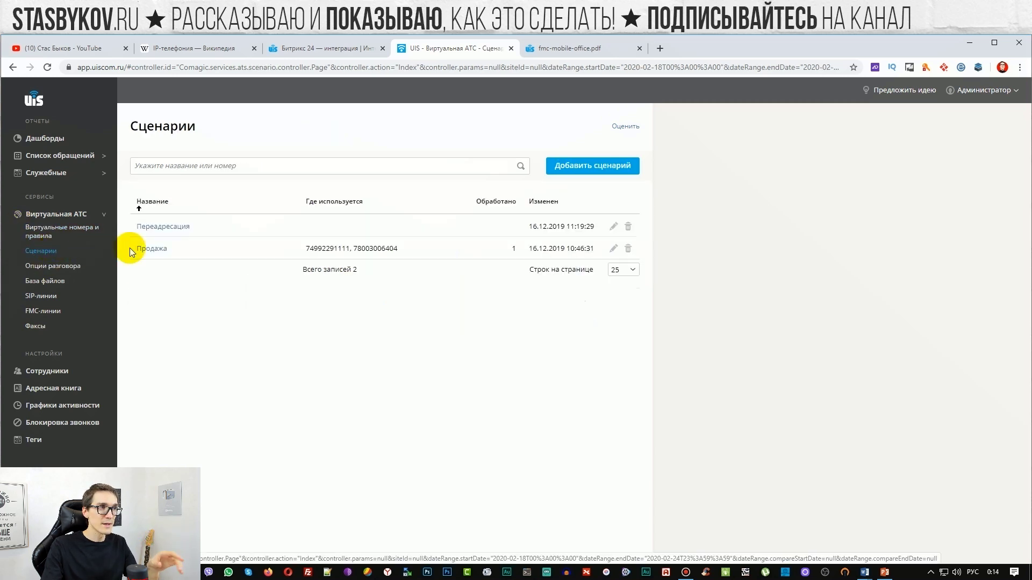
pyautogui.click(162, 249)
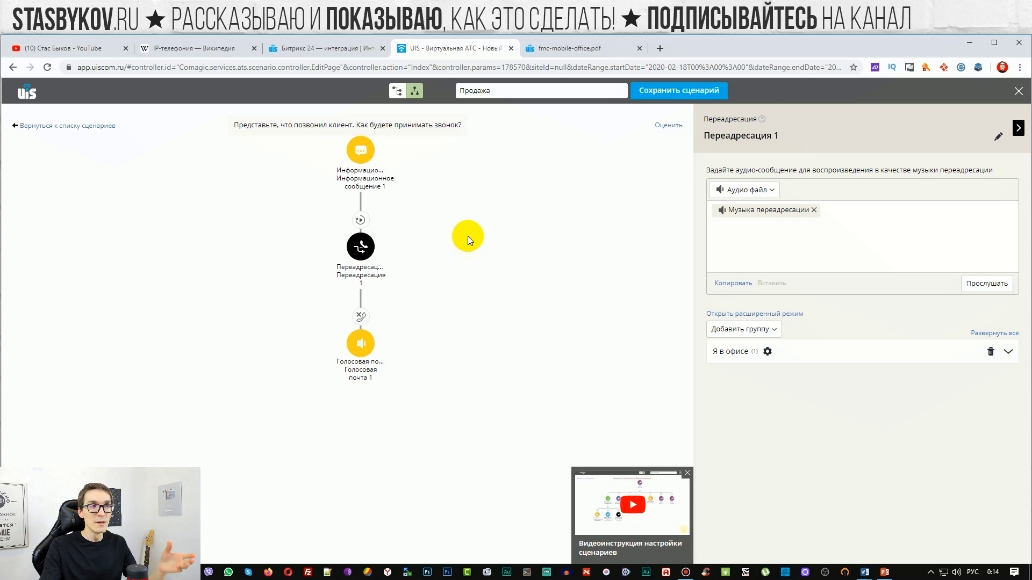
pyautogui.moveTo(363, 160)
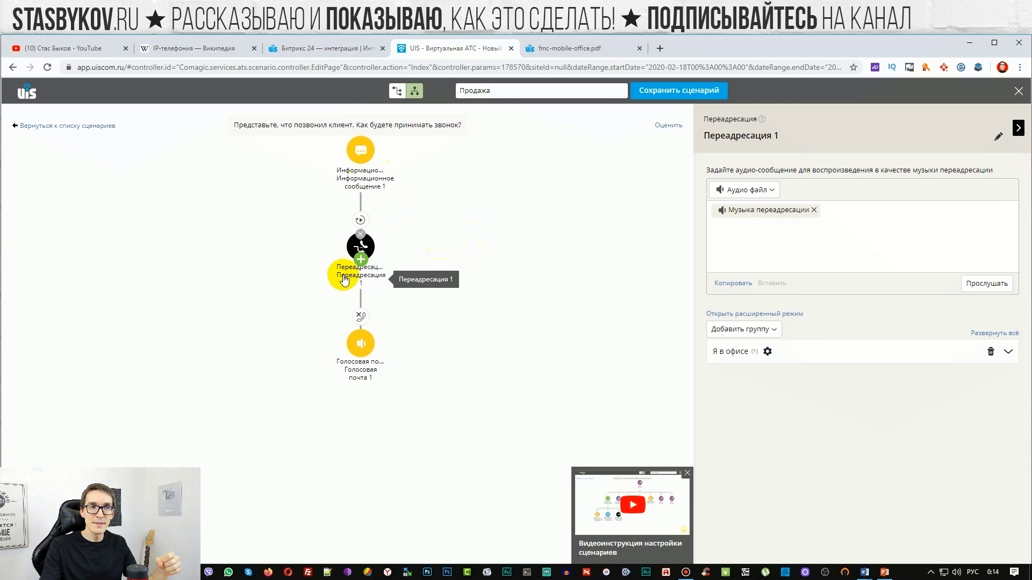
pyautogui.click(738, 222)
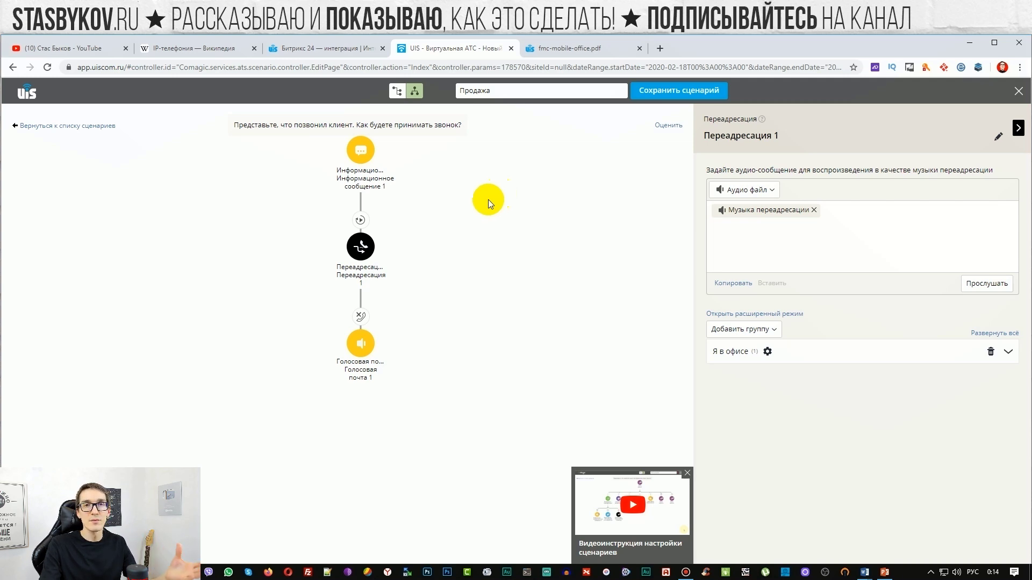
pyautogui.click(12, 126)
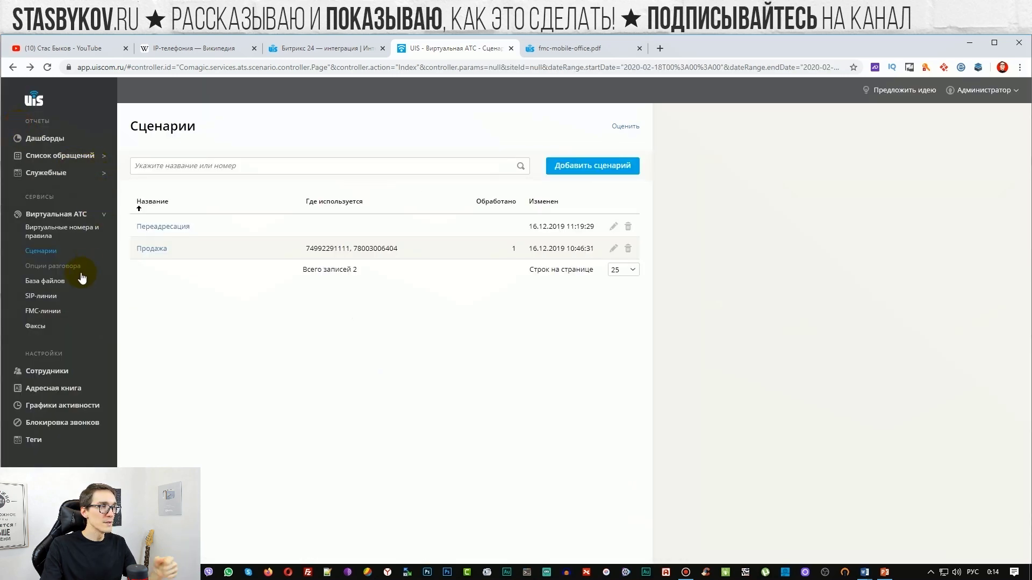
# - Look through the virtual PBX's call options, file database, SIP lines and FMC lines
pyautogui.click(62, 267)
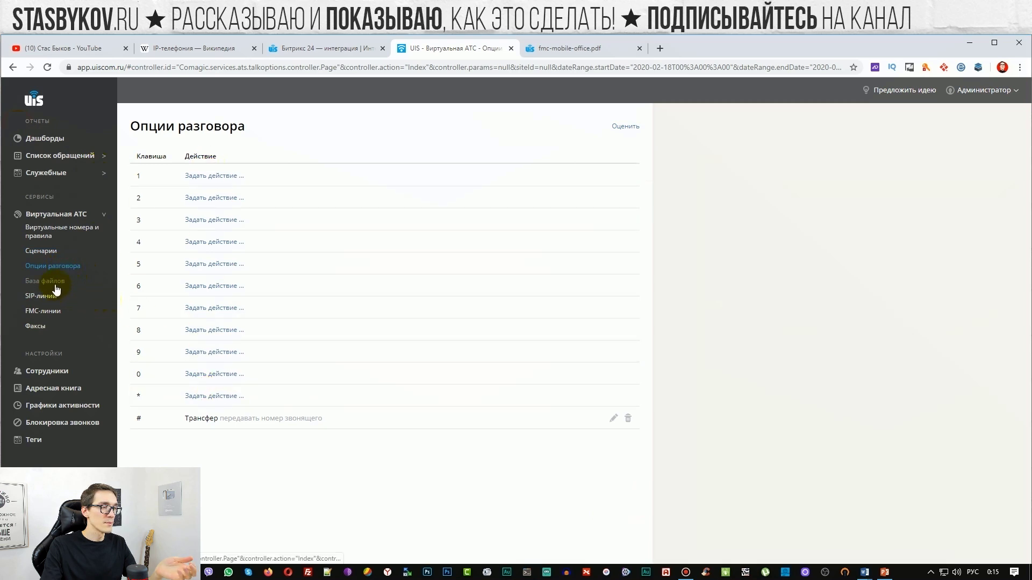
pyautogui.click(55, 284)
pyautogui.click(51, 296)
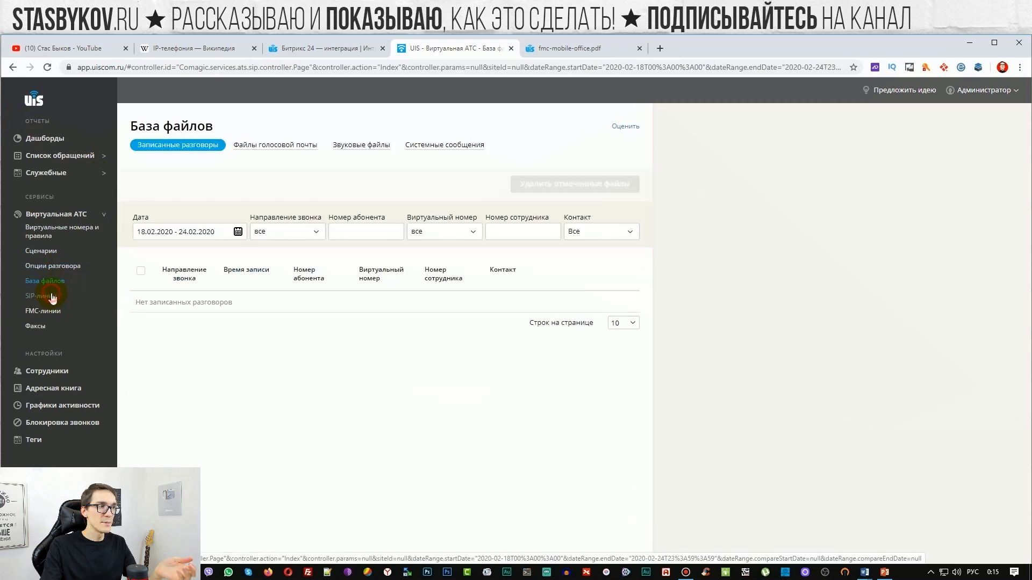
pyautogui.click(51, 312)
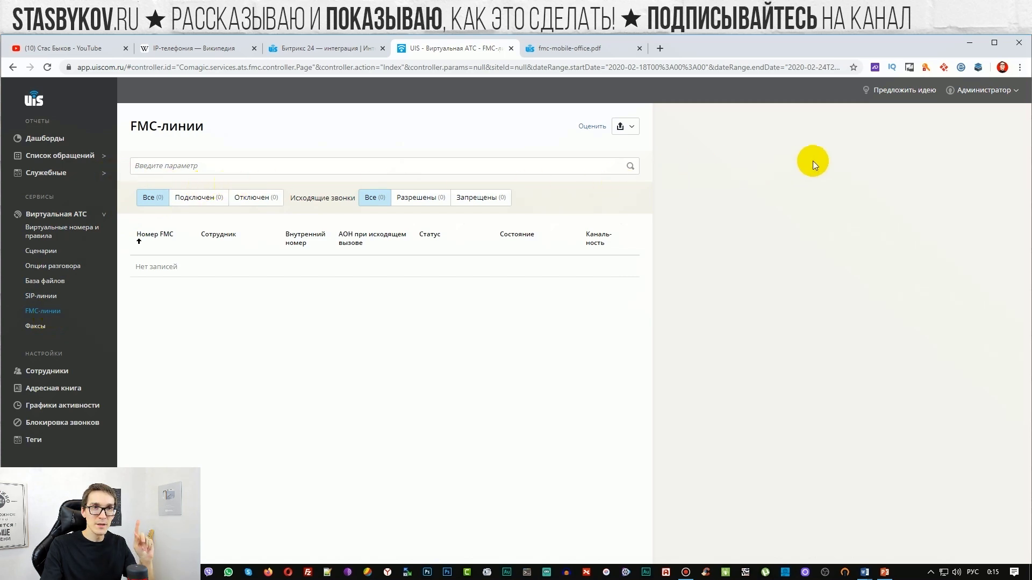
# - Connect the Bitrix24 integration in the UIS account settings using the company's Bitrix24 portal address
pyautogui.click(986, 92)
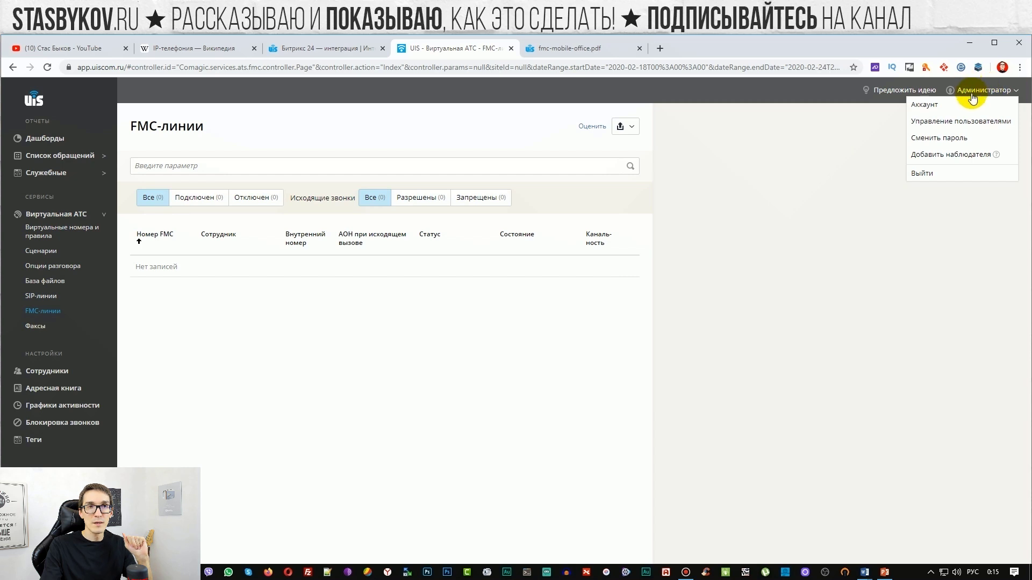
pyautogui.click(932, 110)
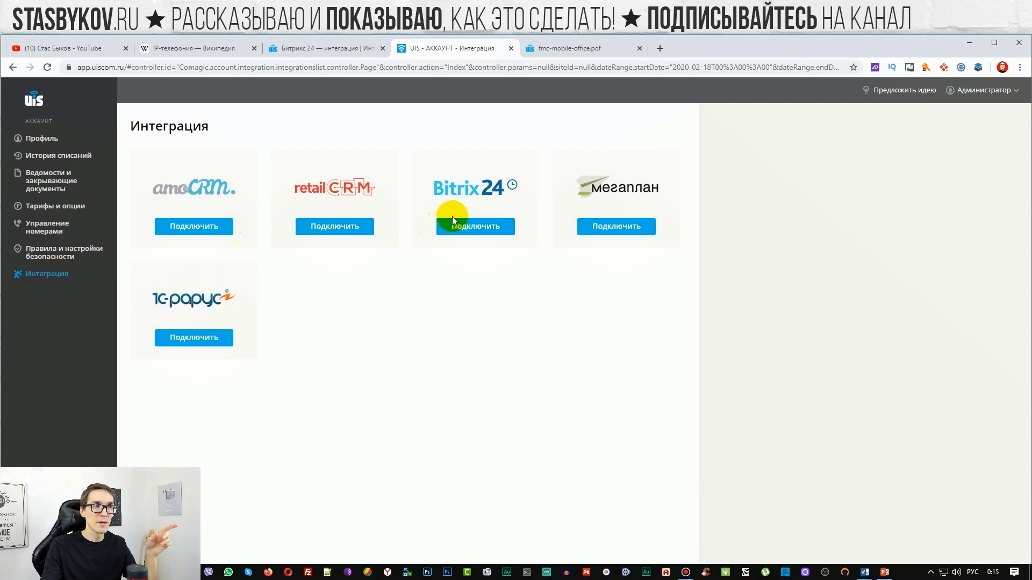
pyautogui.click(475, 226)
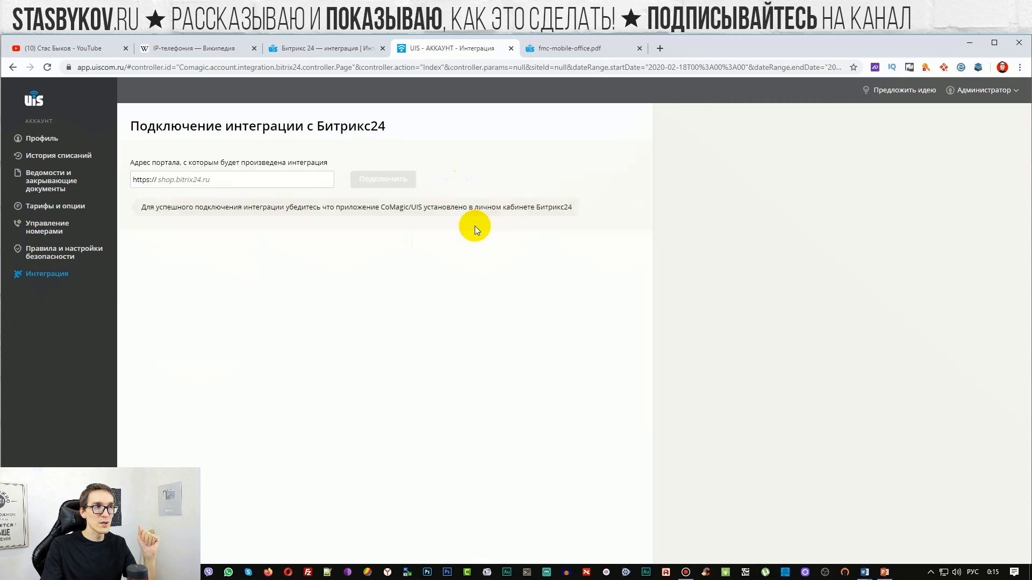
pyautogui.click(221, 180)
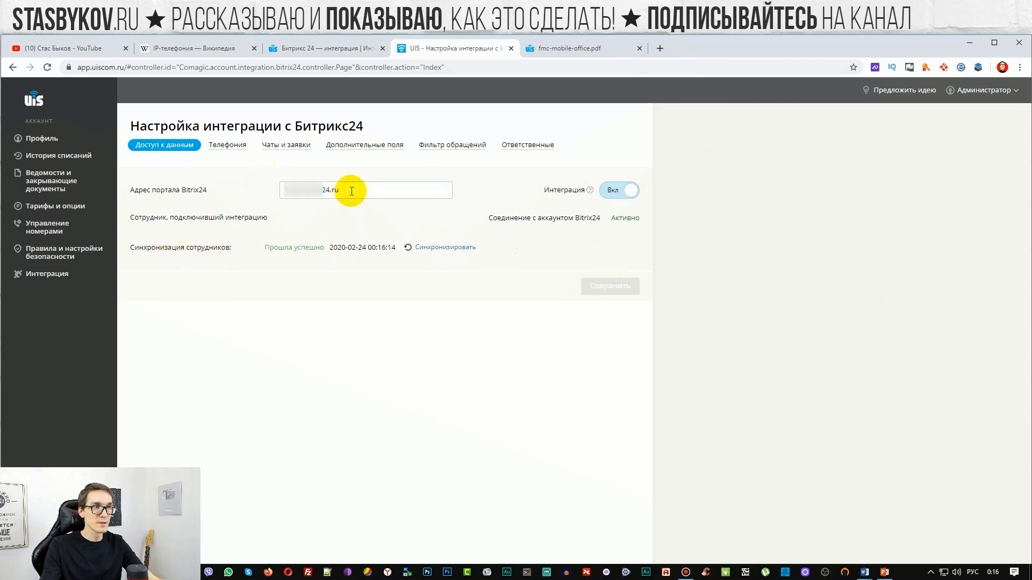
# - Open the Bitrix24 portal in a new browser tab and bring up the UIS + CoMagic telephony app from its telephony section
pyautogui.click(661, 48)
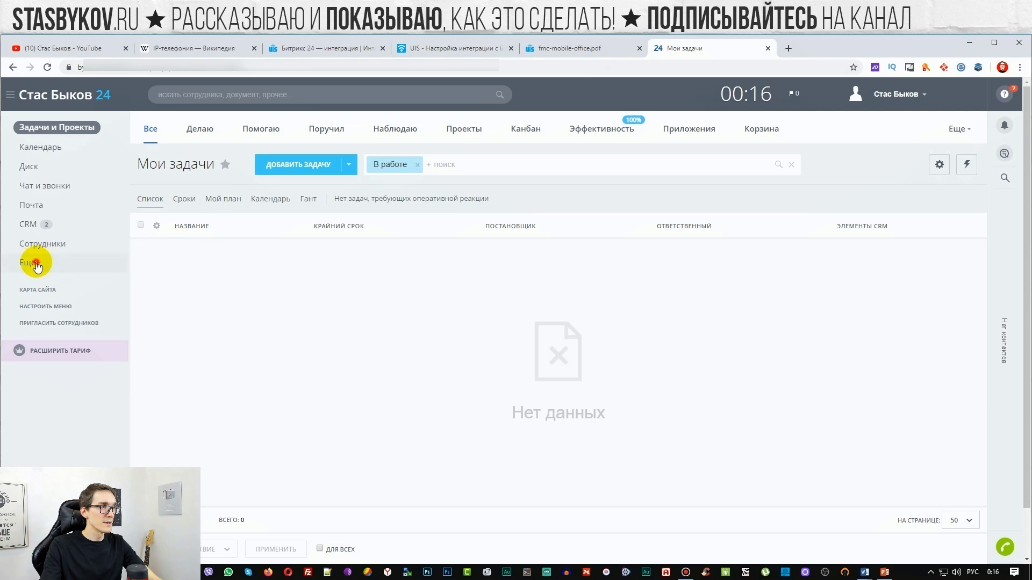
pyautogui.click(36, 266)
pyautogui.scroll(-1, 48, 249)
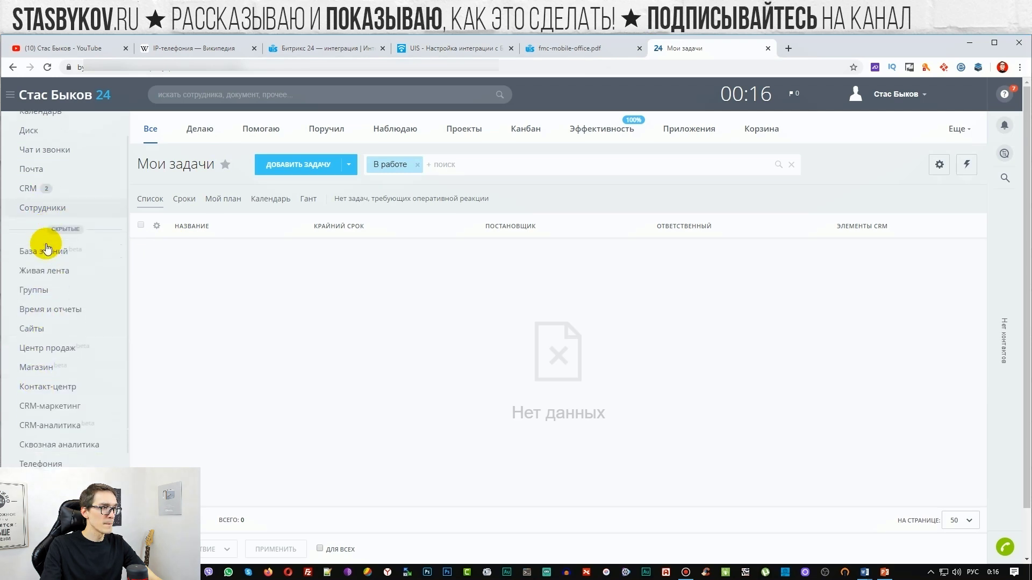
pyautogui.click(48, 248)
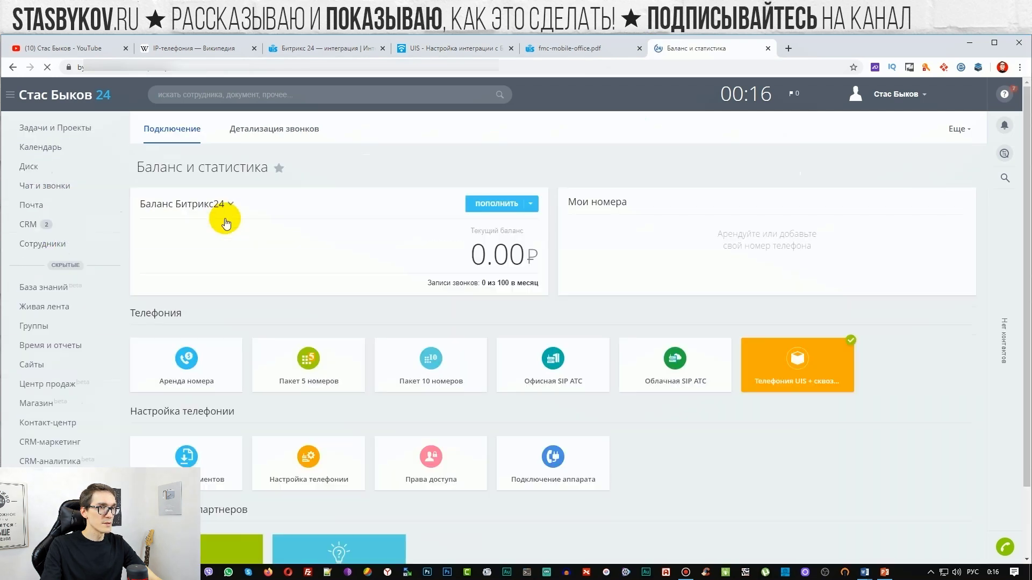
pyautogui.click(811, 386)
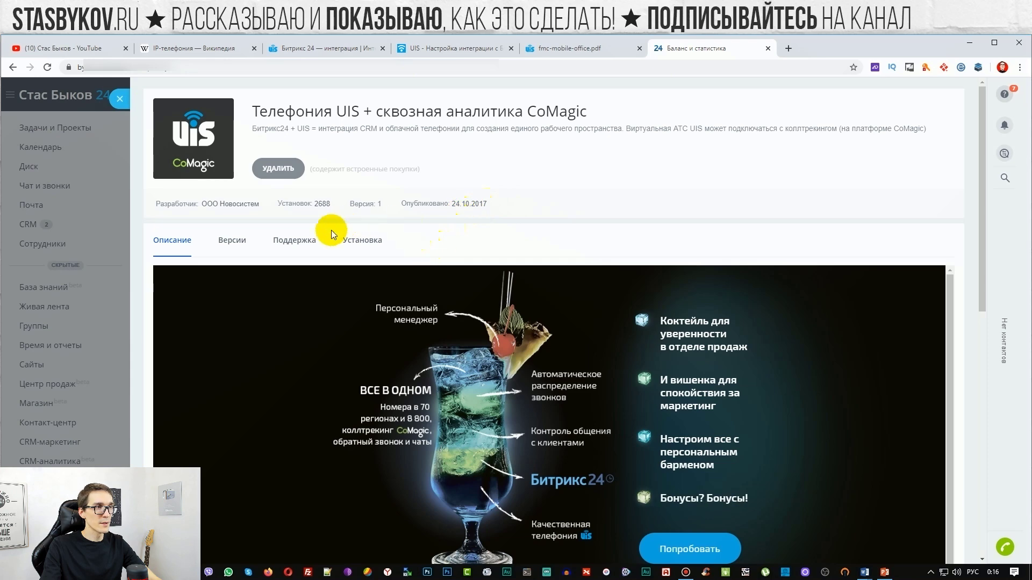
# - Examine the UIS + CoMagic app's support, installation and version information
pyautogui.click(295, 249)
pyautogui.click(347, 240)
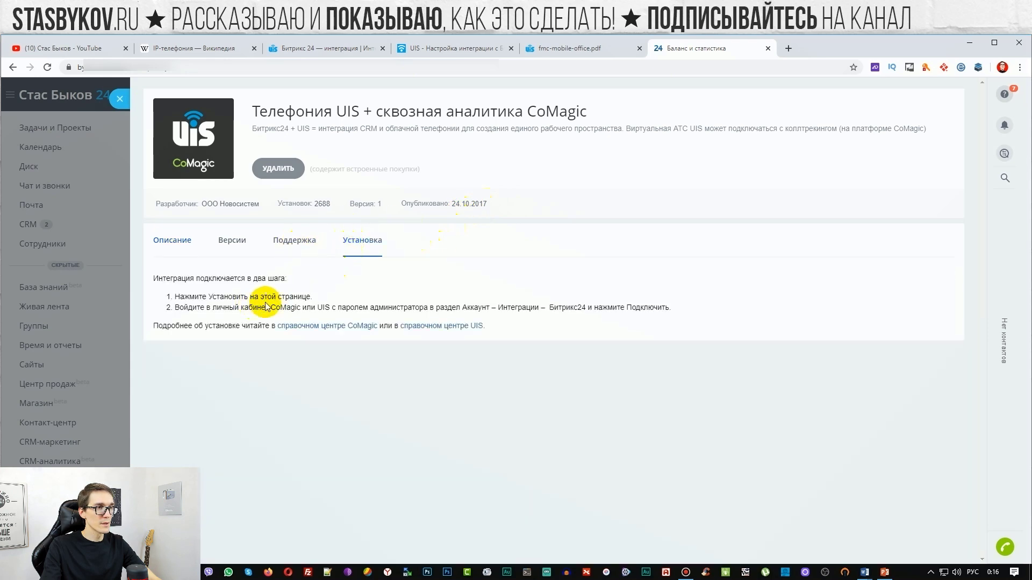
pyautogui.click(233, 246)
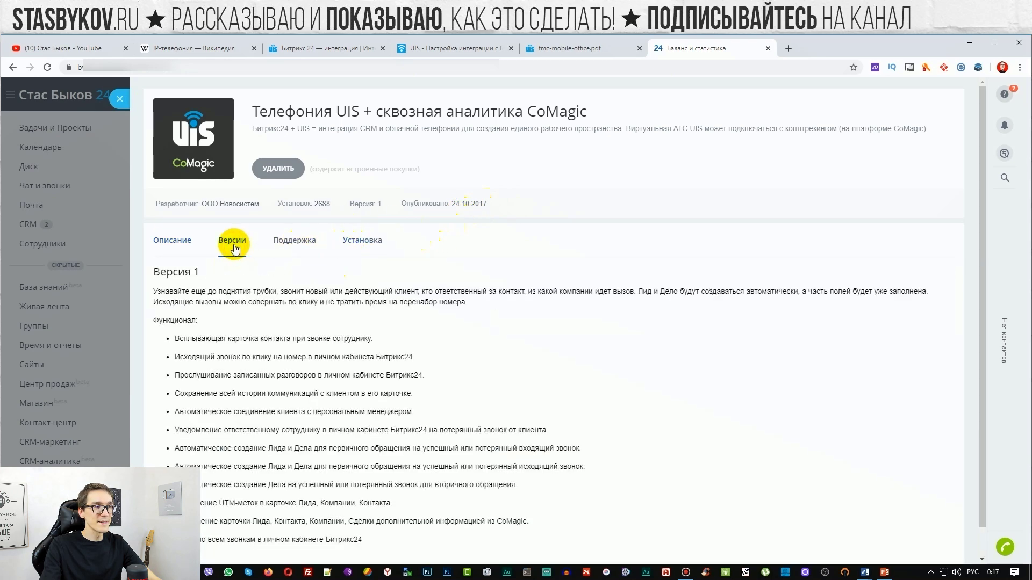
pyautogui.click(306, 239)
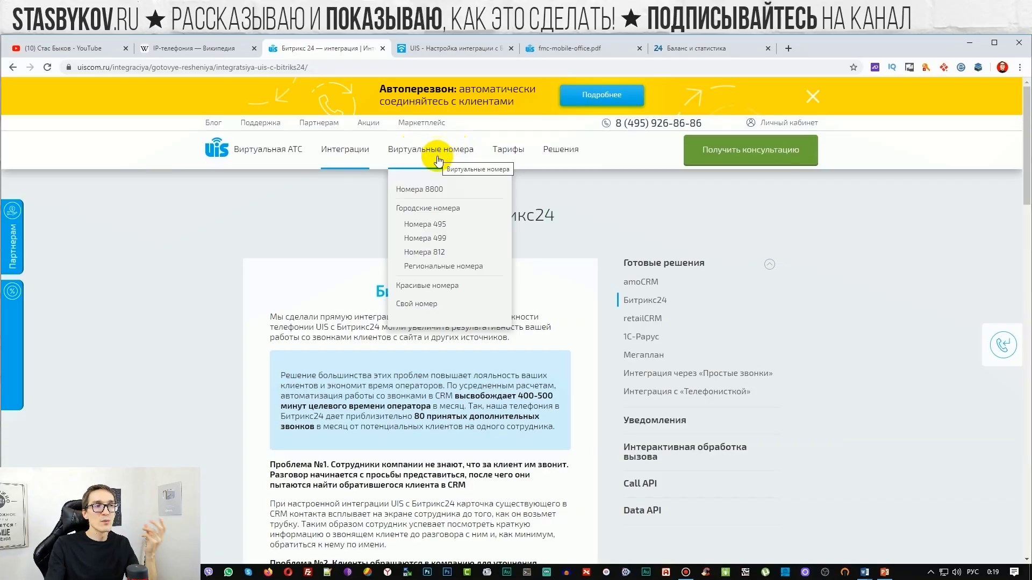
# - Switch to the UIS website, open the 8-800 numbers page and find the selection of ordinary numbers
pyautogui.click(426, 191)
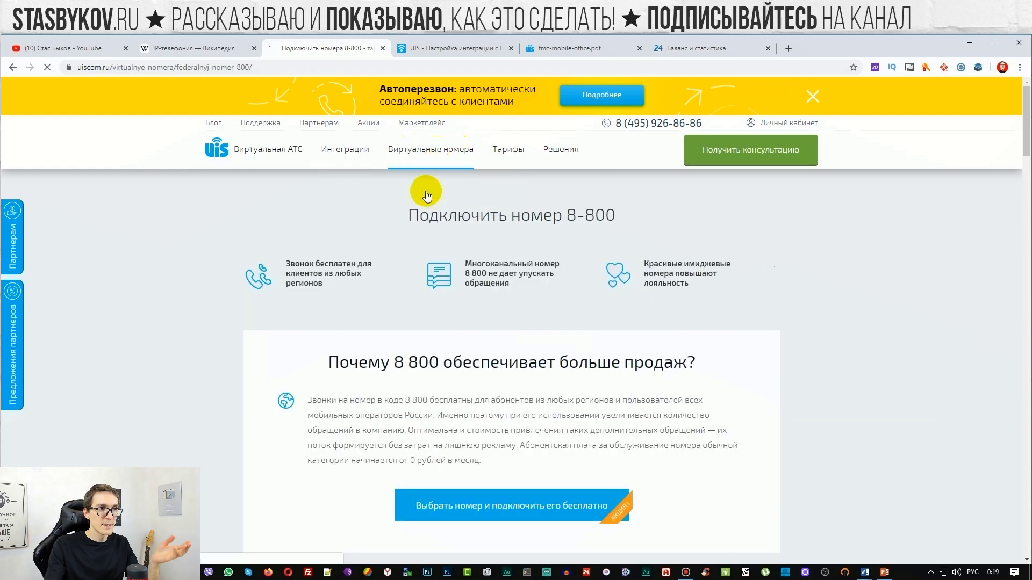
pyautogui.scroll(-14, 426, 195)
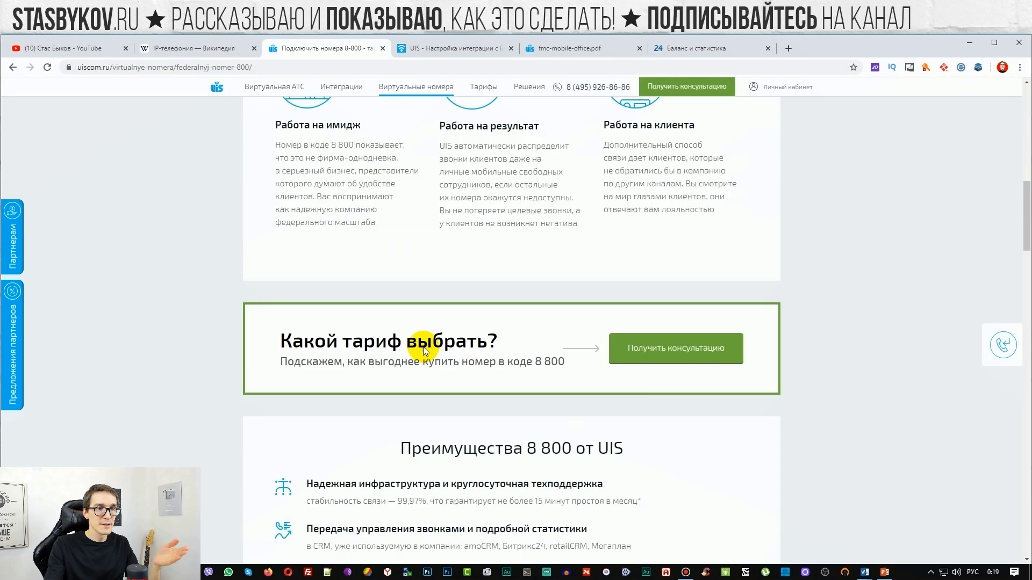
pyautogui.scroll(-12, 424, 347)
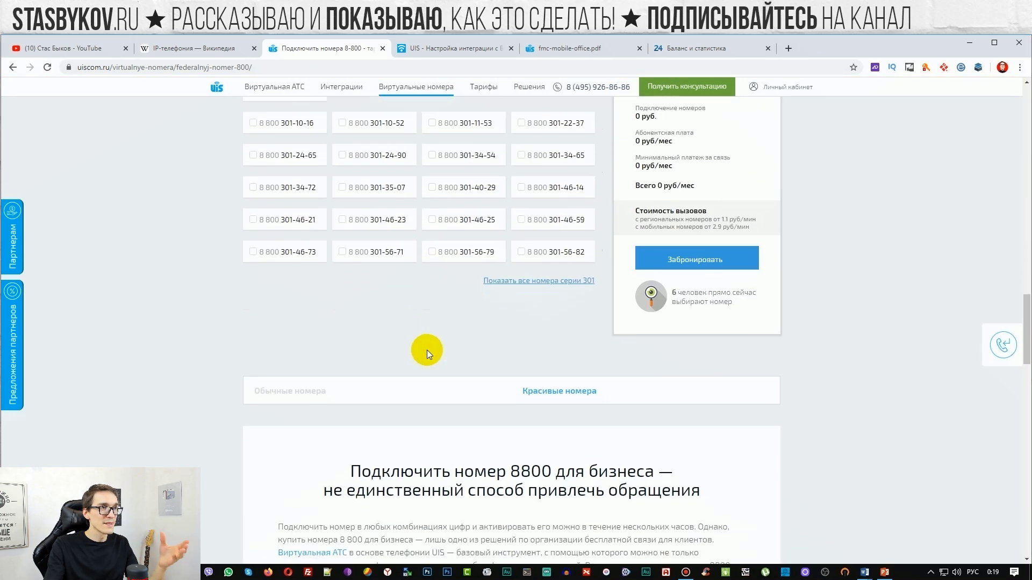
pyautogui.scroll(5, 414, 290)
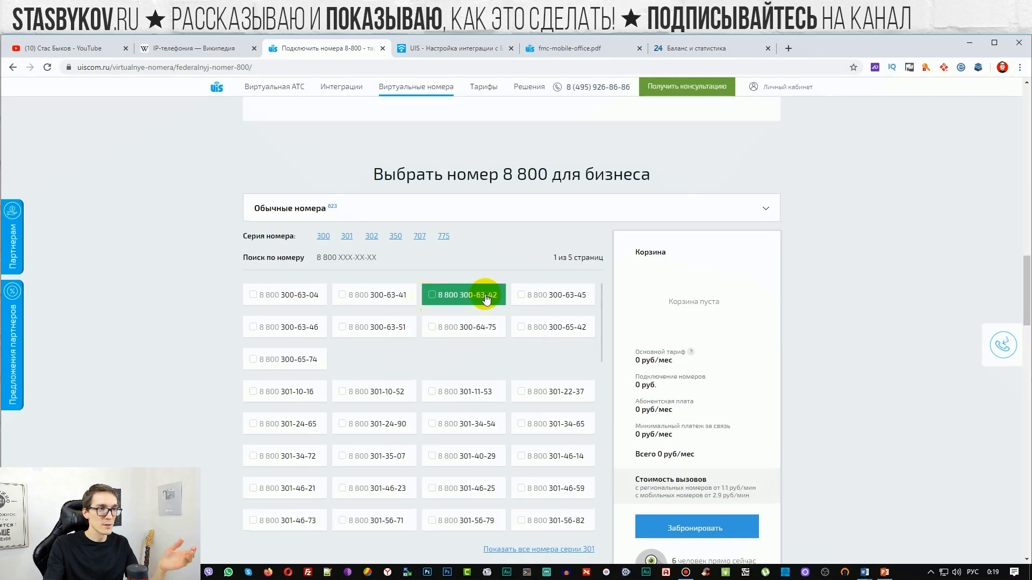
# - Add an ordinary 300-series 8-800 number to the basket, check its monthly charges, and remove it from the basket
pyautogui.click(483, 296)
pyautogui.click(462, 296)
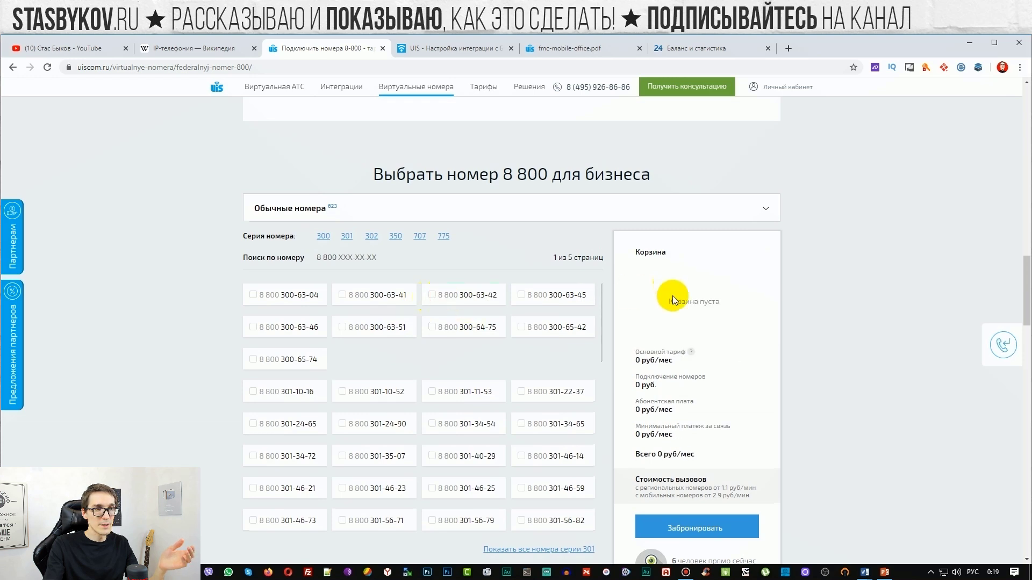
pyautogui.click(551, 328)
pyautogui.scroll(-2, 693, 354)
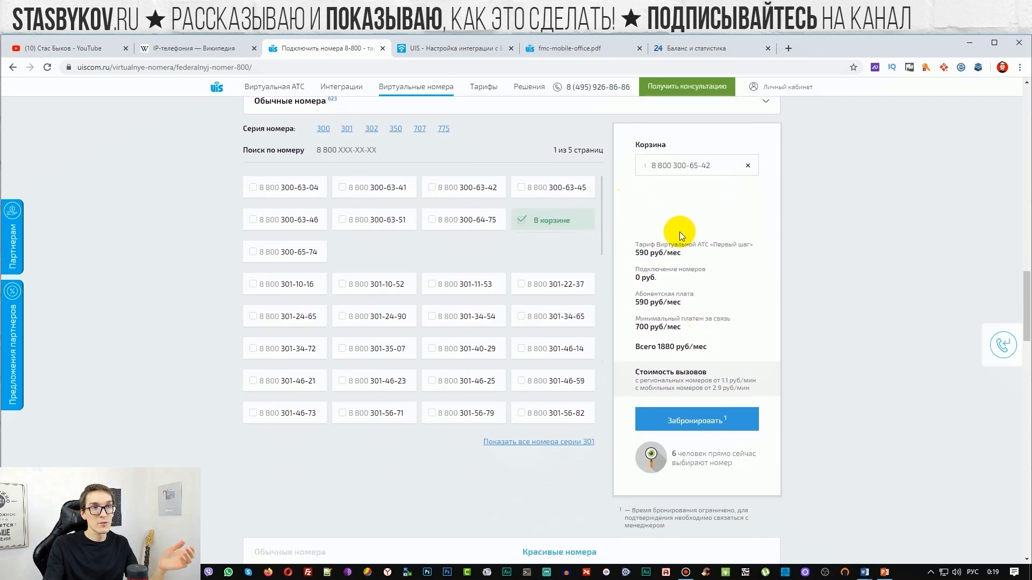
pyautogui.click(633, 251)
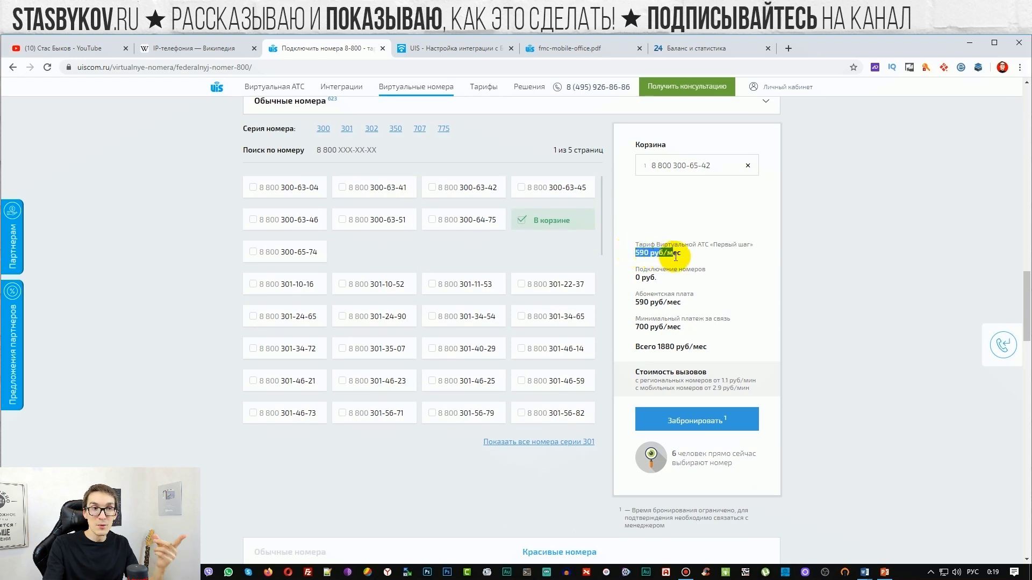
pyautogui.click(568, 231)
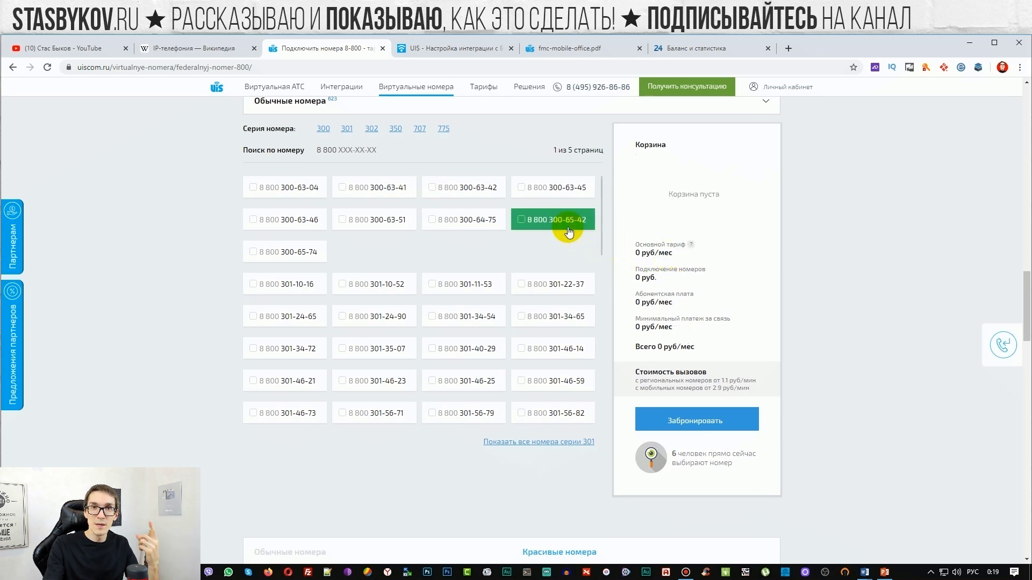
pyautogui.scroll(5, 562, 238)
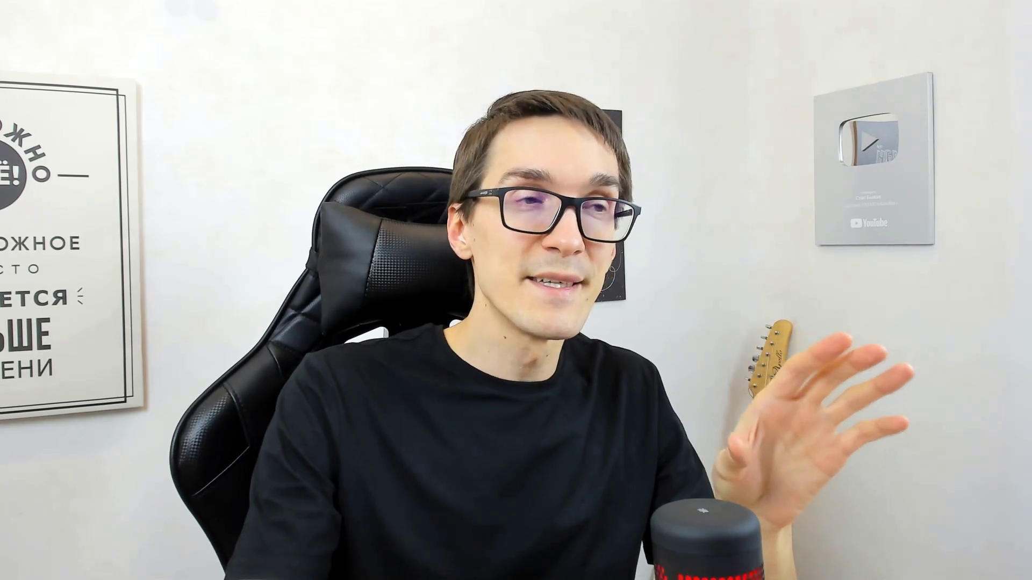